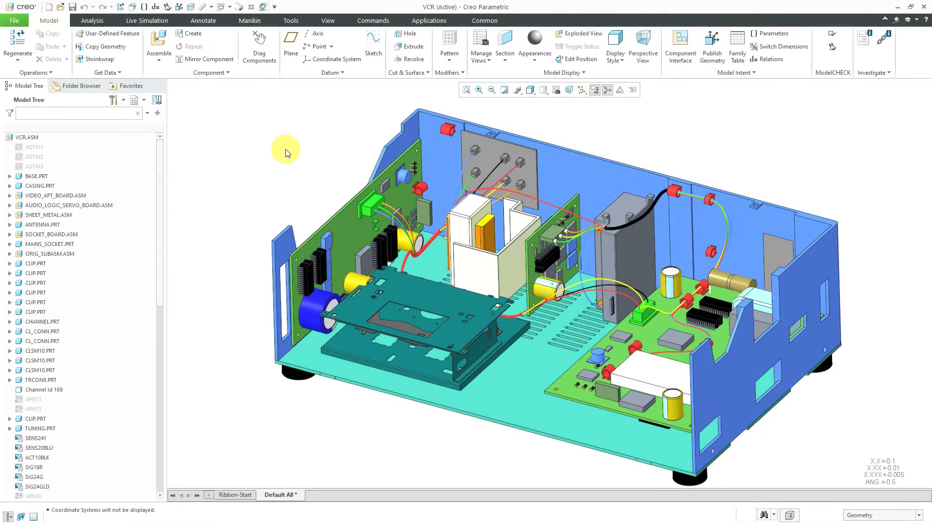
Step: Activate the saved Ribbon-Start combined view from the View Manager
left_click(487, 46)
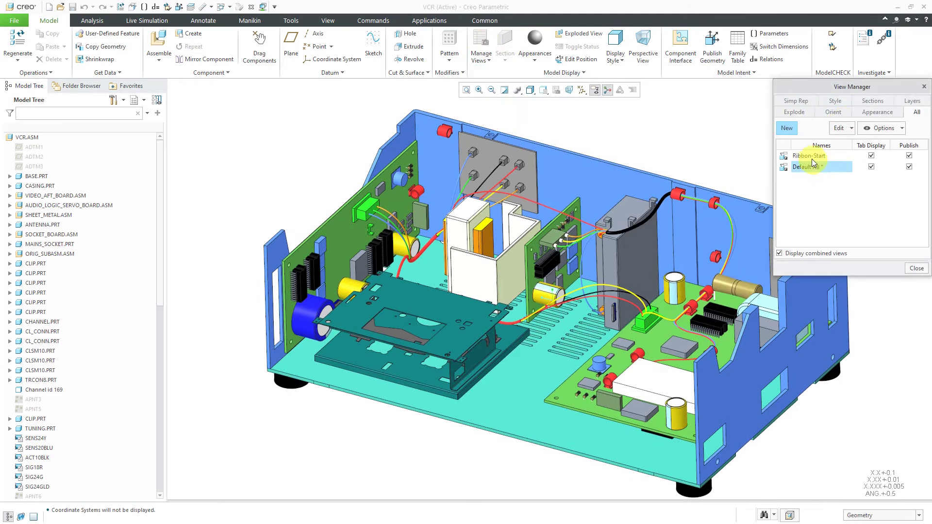
left_click(813, 157)
left_click(812, 157)
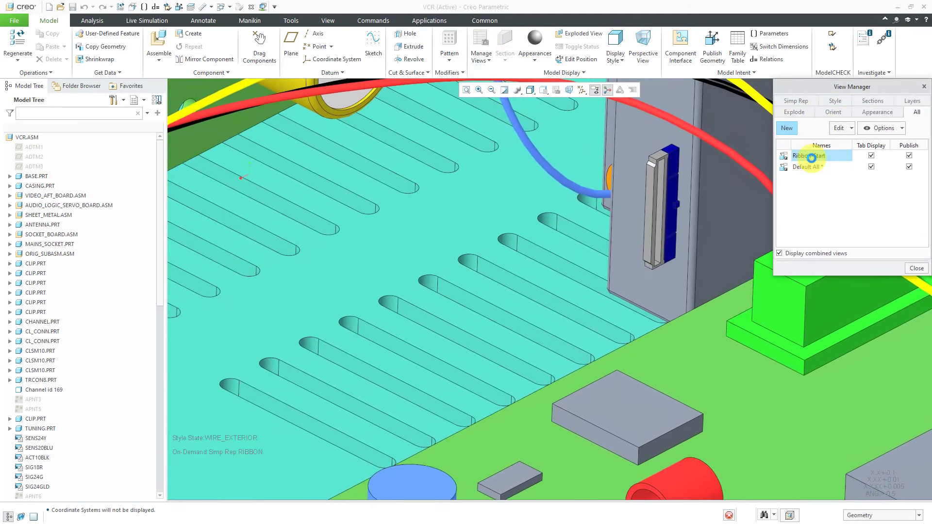
left_click(916, 268)
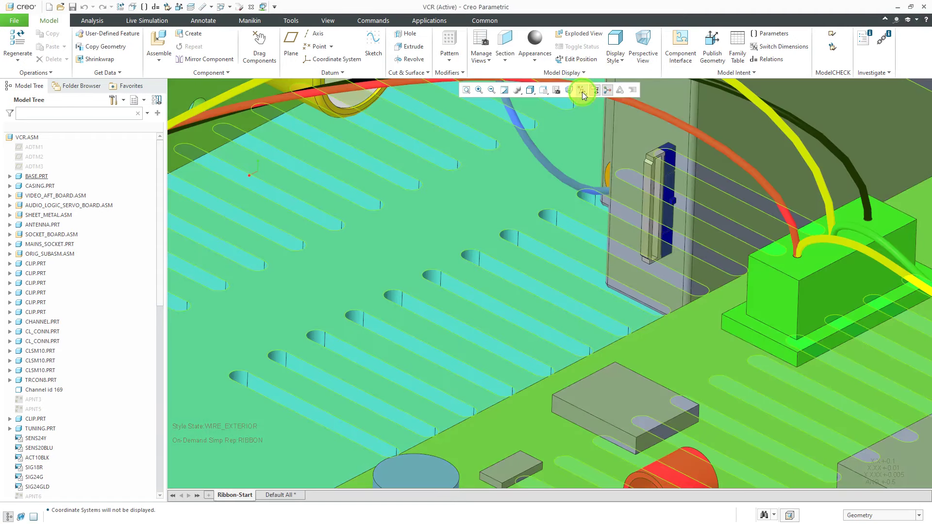
Step: Turn on Csys Display and Point Display in the datum display filters
left_click(582, 90)
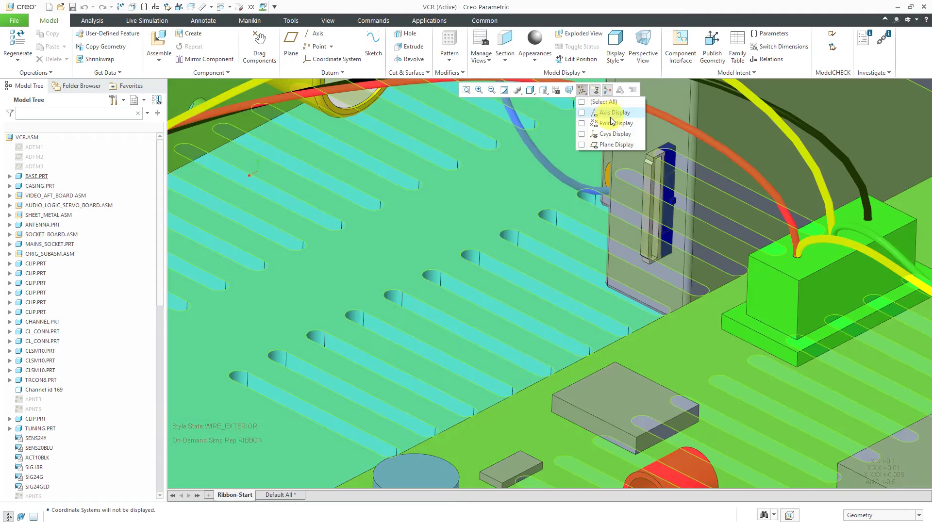
left_click(614, 136)
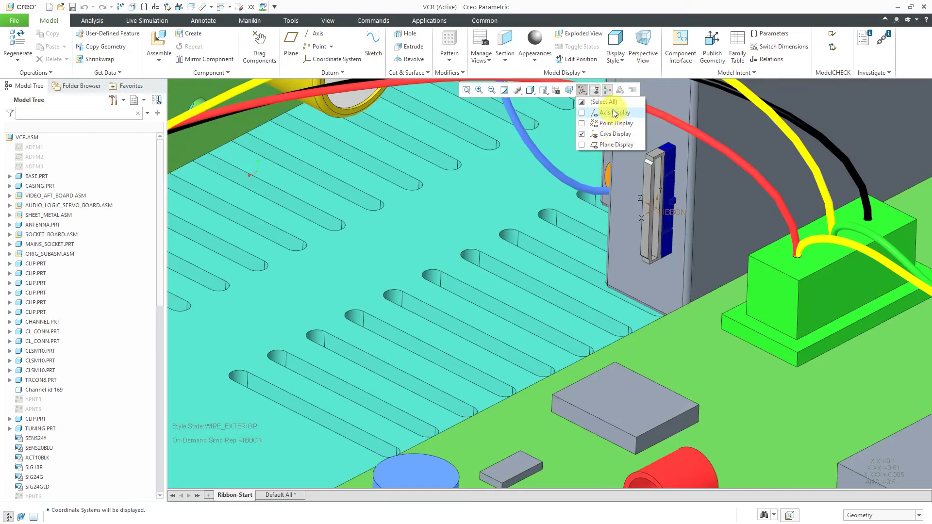
left_click(611, 128)
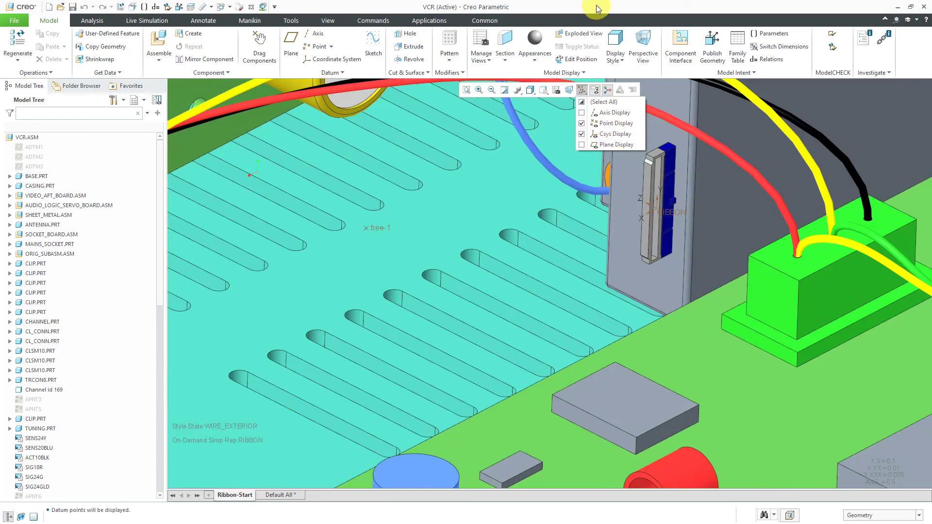
Step: Switch the assembly into the Cabling application
left_click(436, 21)
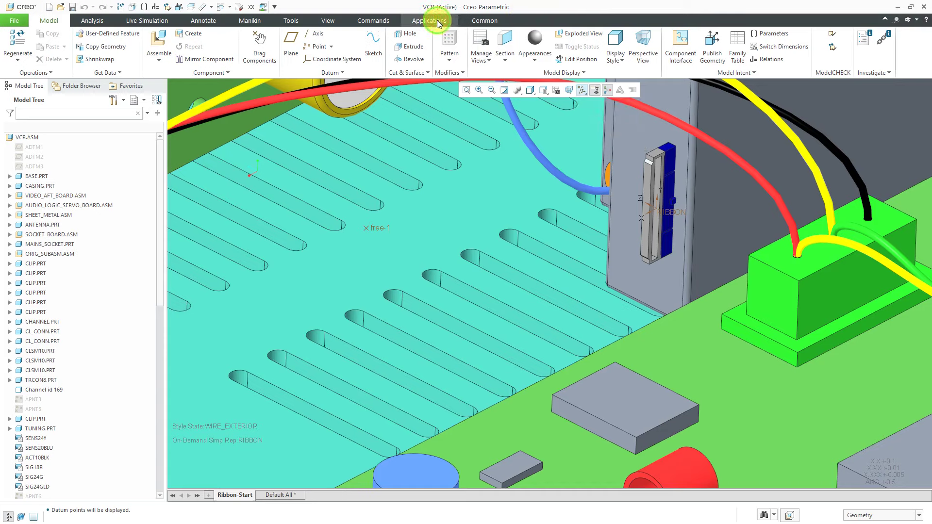
left_click(434, 21)
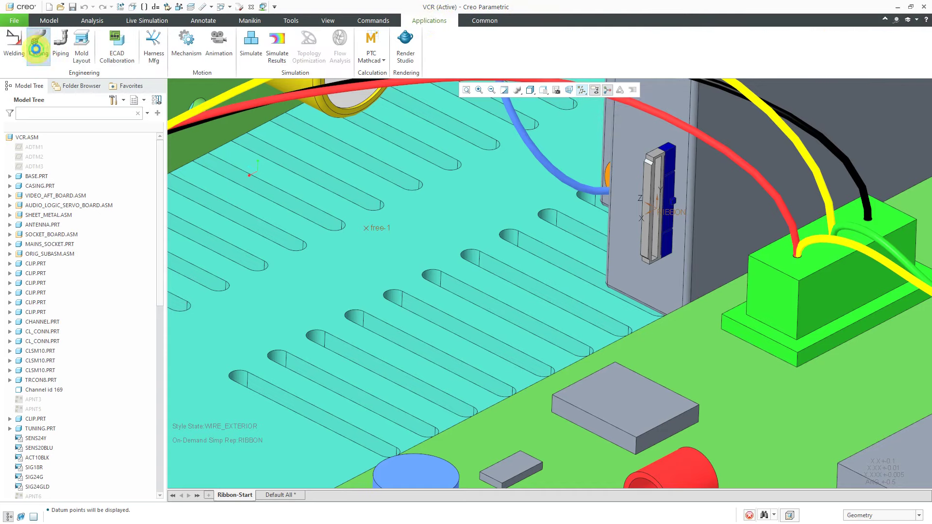
left_click(38, 41)
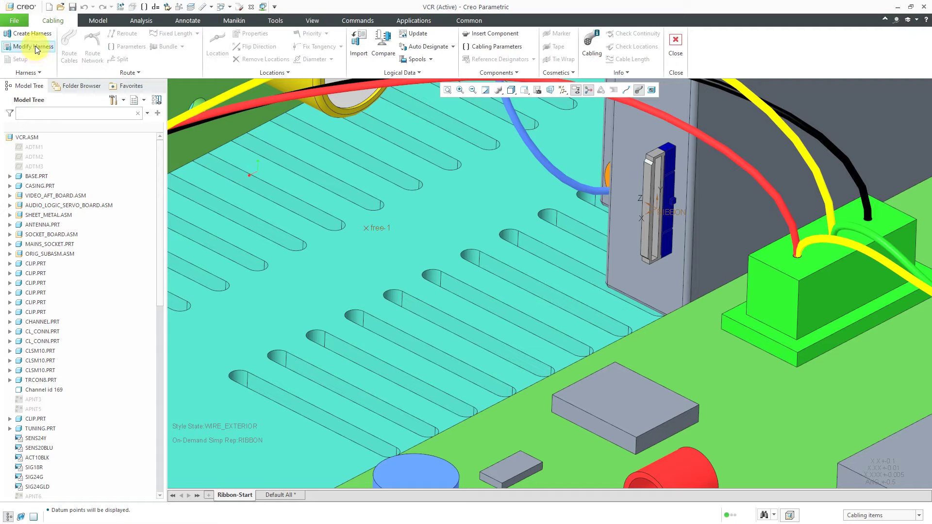
Step: Set RIBBON as the working harness through Modify Harness
left_click(34, 47)
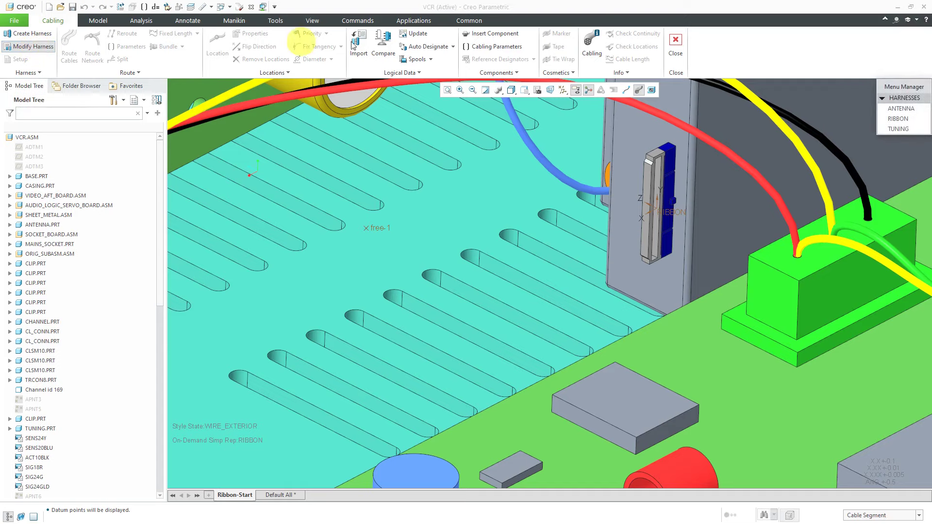
left_click(898, 119)
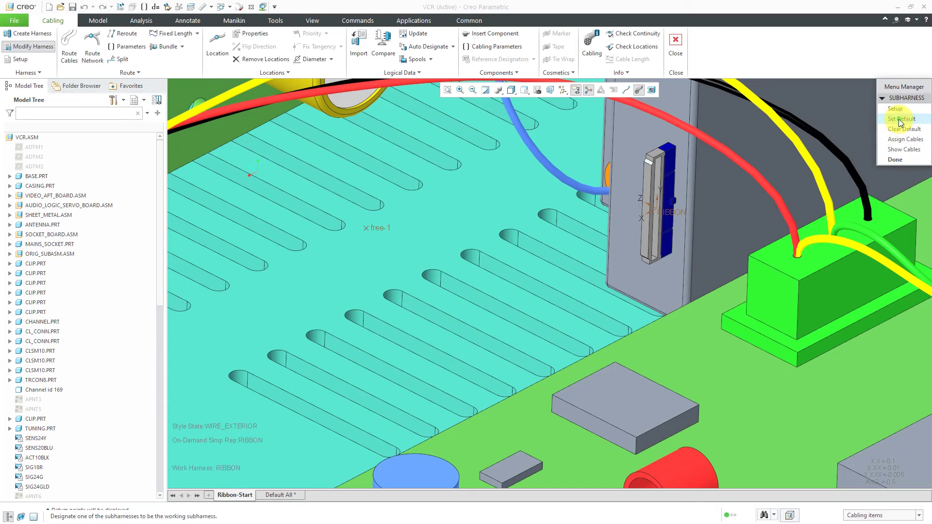
left_click(904, 160)
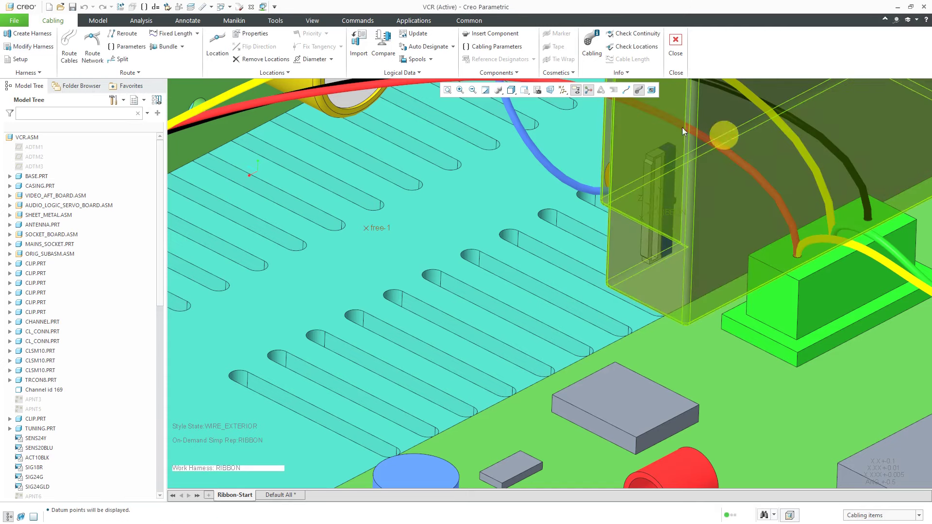
Step: Open the 15_COND spool for editing in spool management
left_click(430, 62)
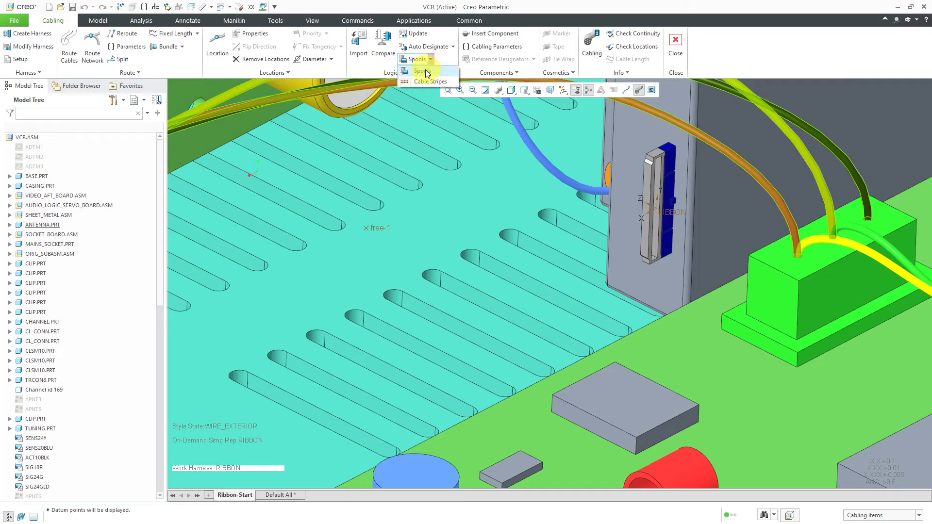
left_click(423, 71)
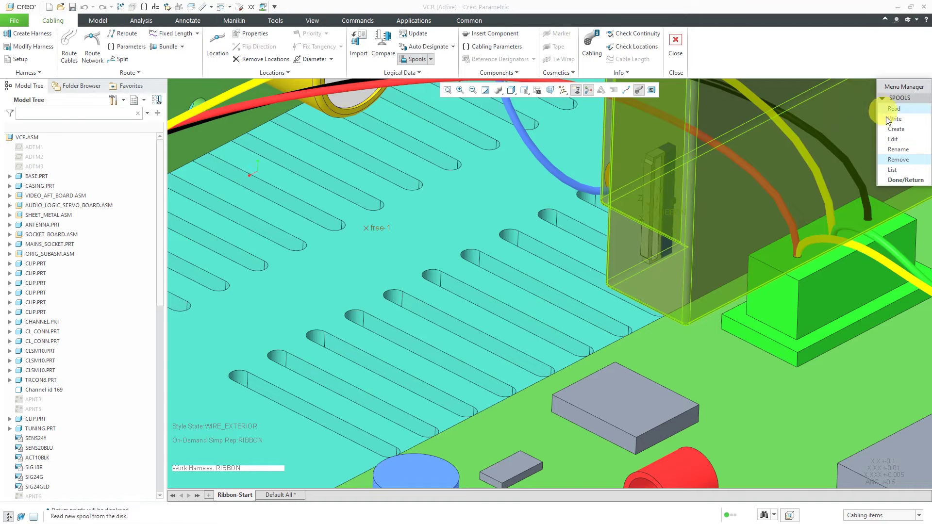
left_click(898, 140)
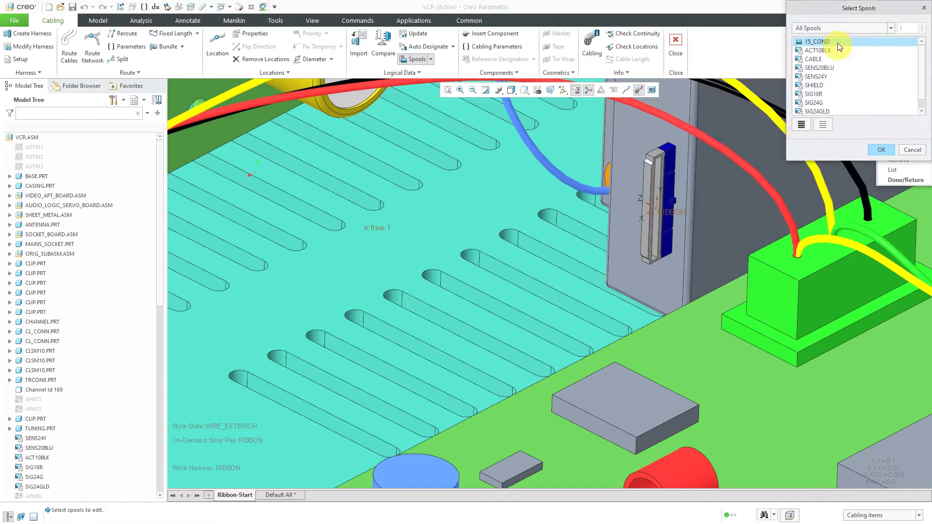
left_click(881, 150)
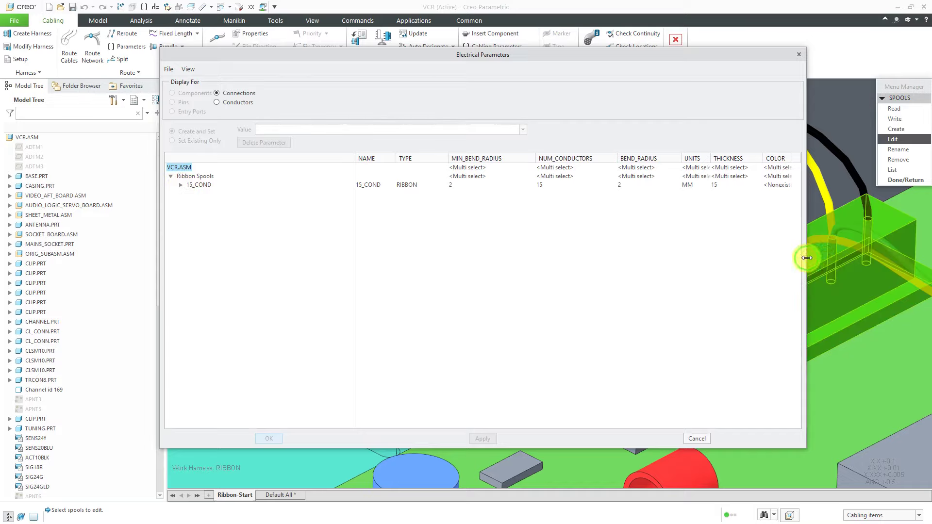
Step: Review 15_COND's per-conductor parameters, 15 conductors at 0.7 thickness, then close the dialog
left_click_drag(806, 257, 874, 254)
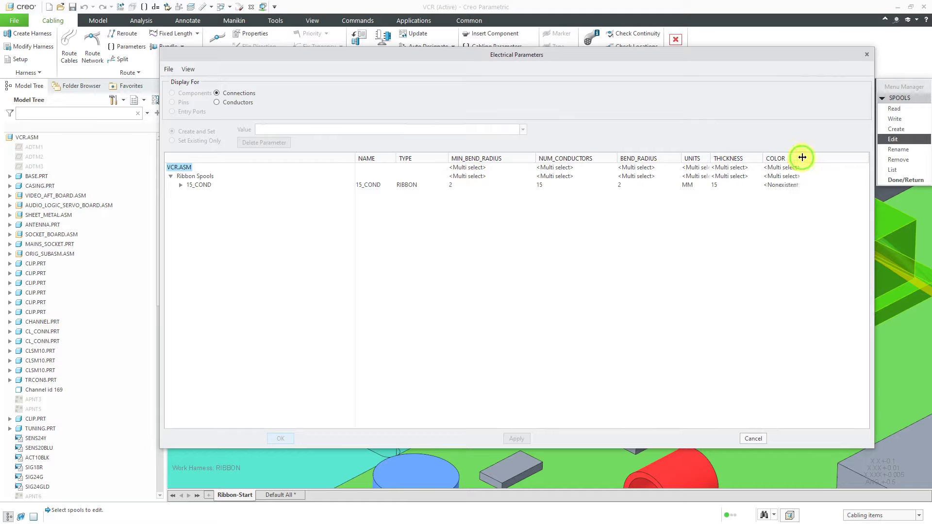
left_click_drag(792, 158, 818, 158)
left_click(181, 185)
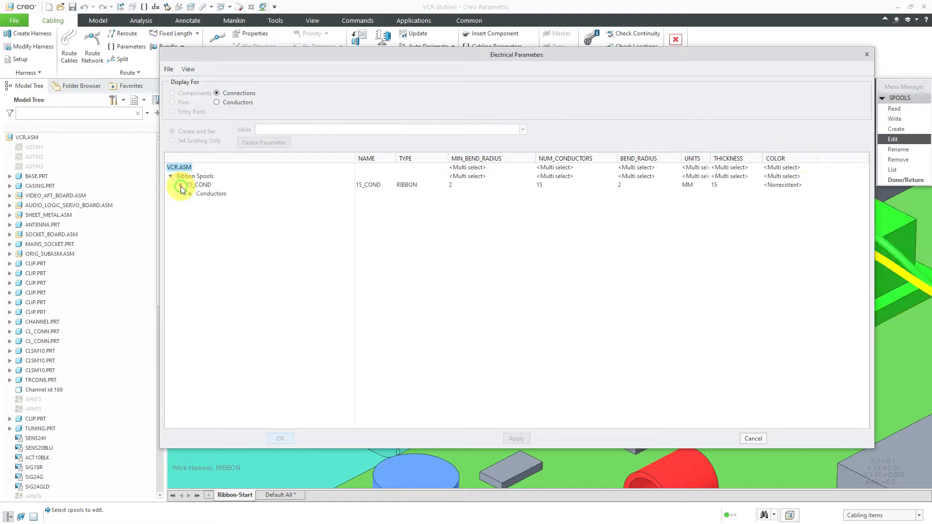
left_click(189, 194)
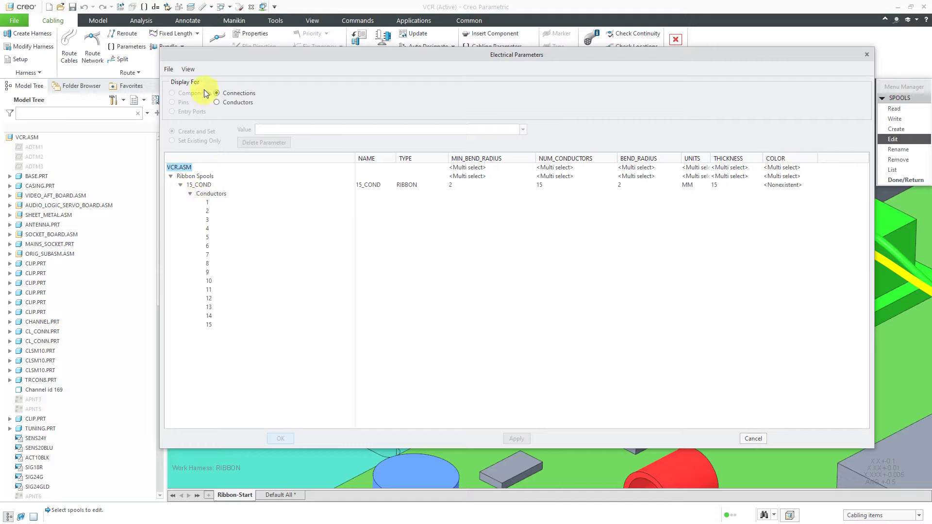
left_click(226, 103)
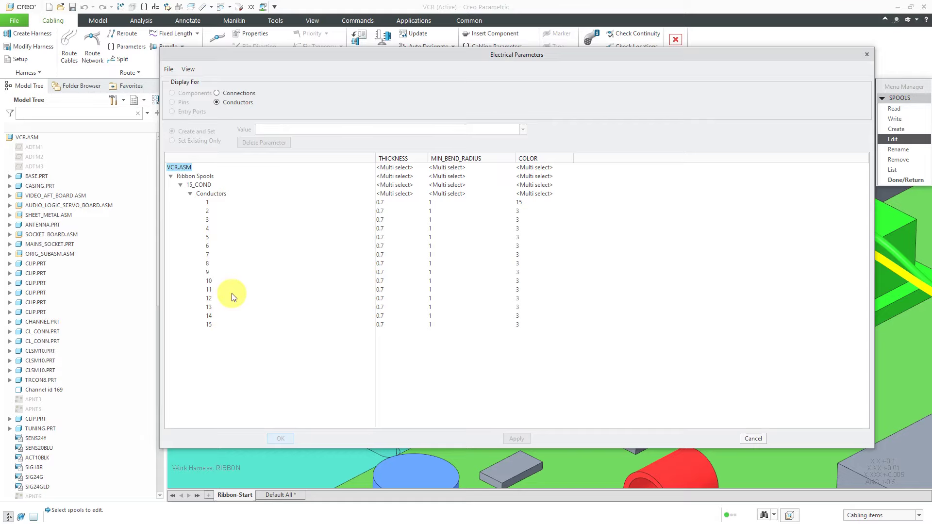
left_click(752, 439)
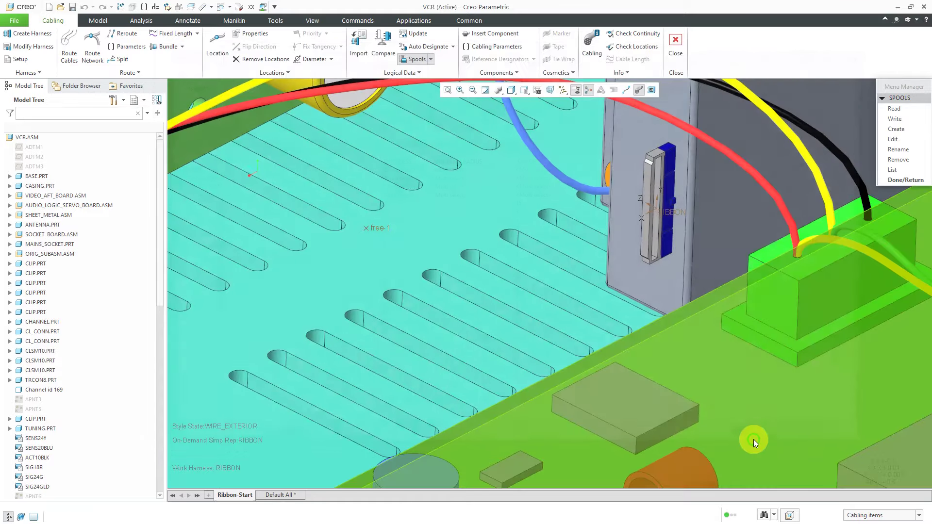
Step: Start a new ribbon cable RIBBON_1 in Route Cables, keeping spool 15_COND
left_click(904, 180)
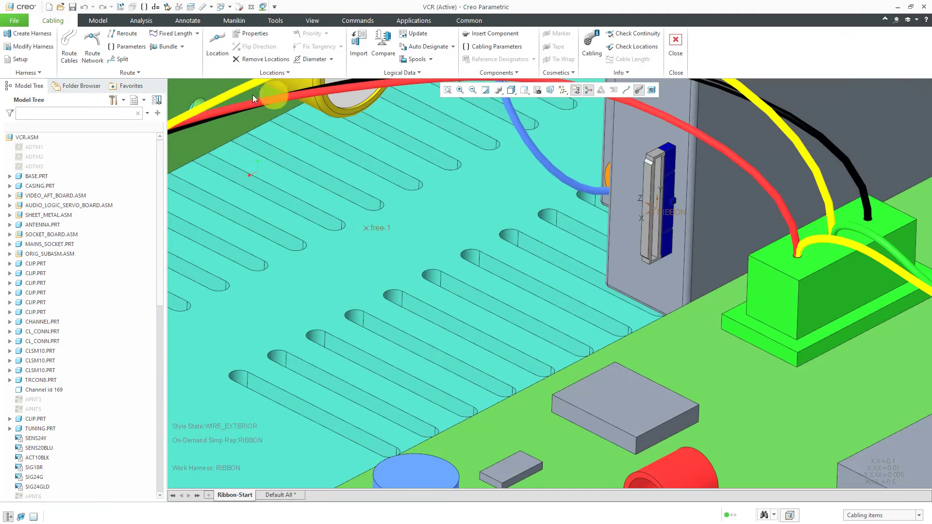
left_click(69, 60)
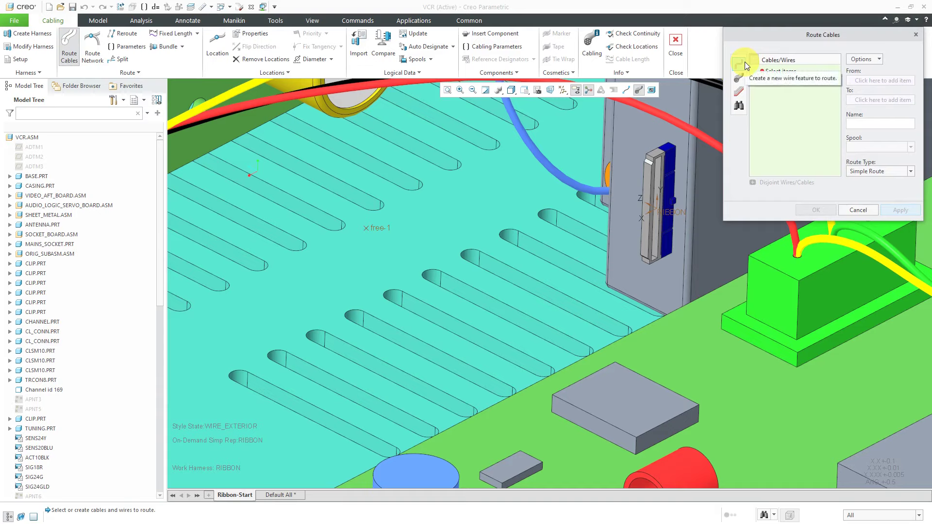
left_click(737, 92)
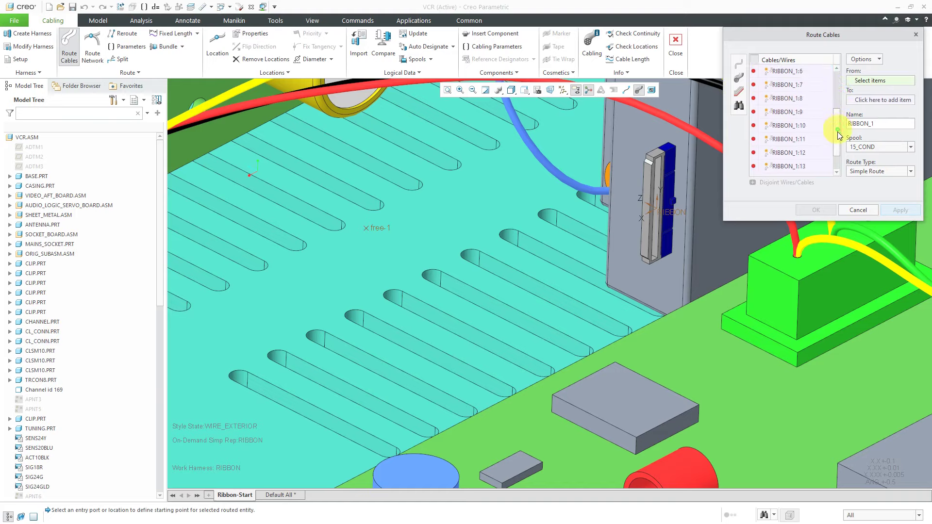
scroll(837, 132, "up", 1)
scroll(814, 80, "down", 1)
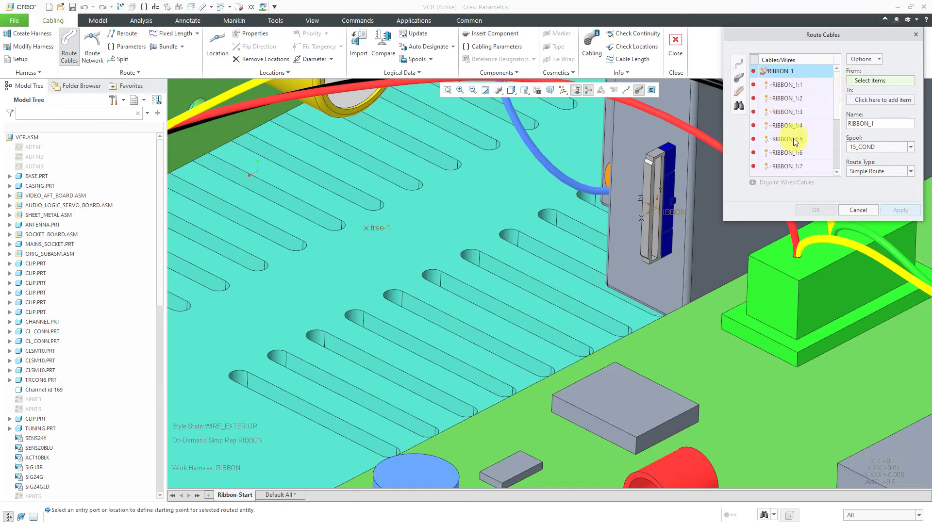
left_click(911, 148)
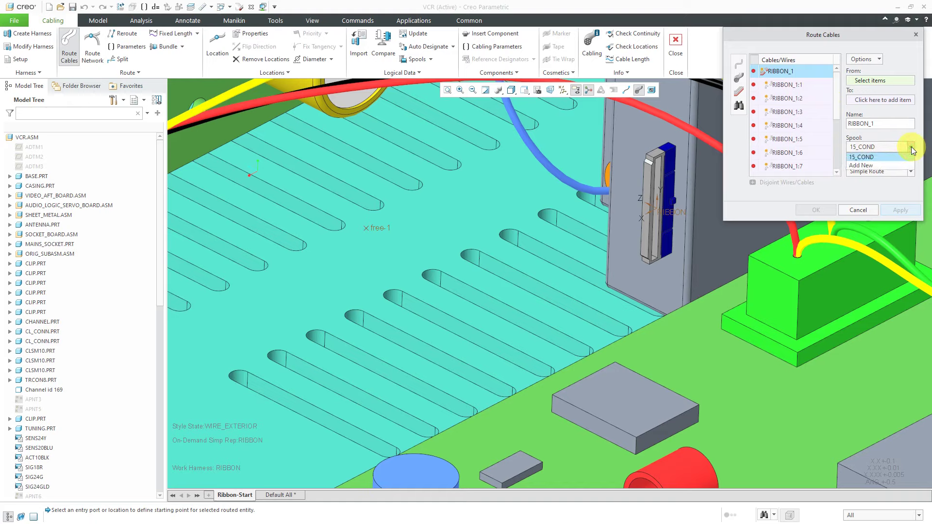
left_click(911, 146)
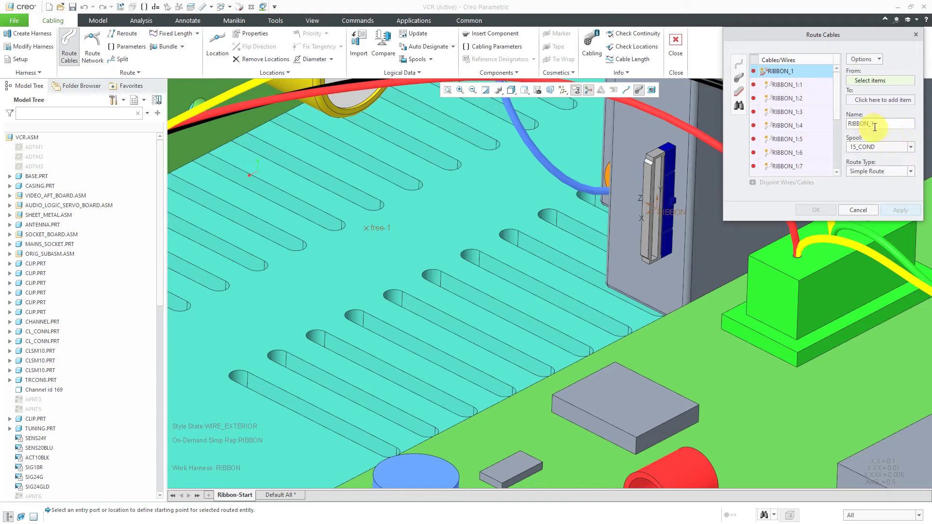
left_click(881, 59)
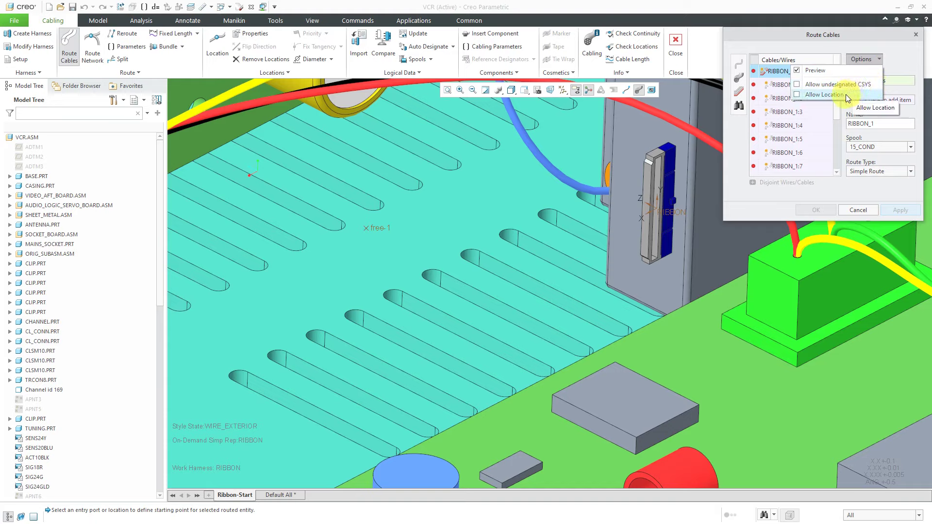
Step: Set RIBBON_1's From point at the connector csys and To at the left RIBBON port
left_click(898, 60)
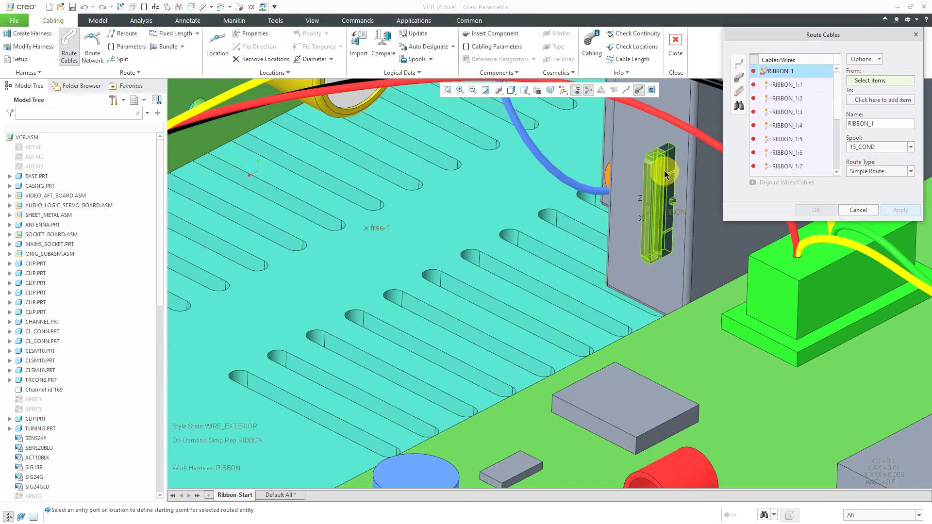
left_click(678, 216)
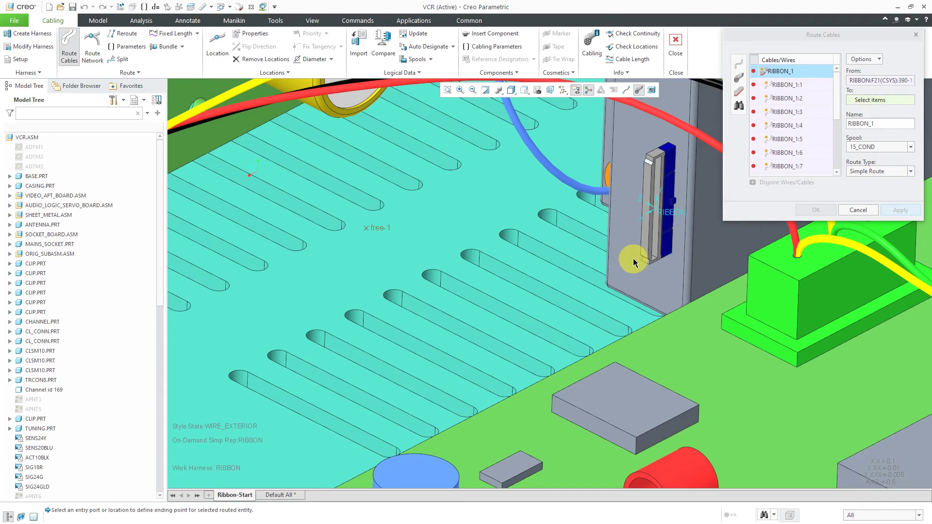
scroll(641, 266, "down", 6)
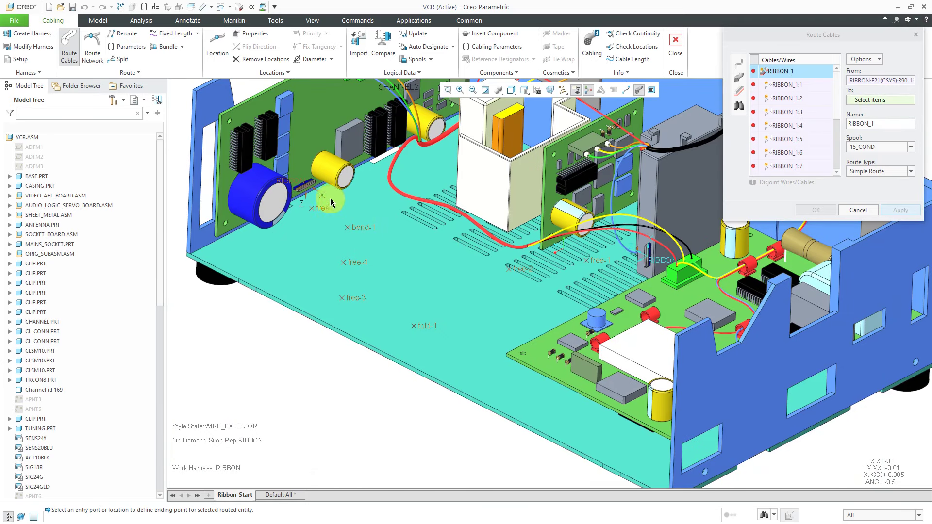
left_click(299, 185)
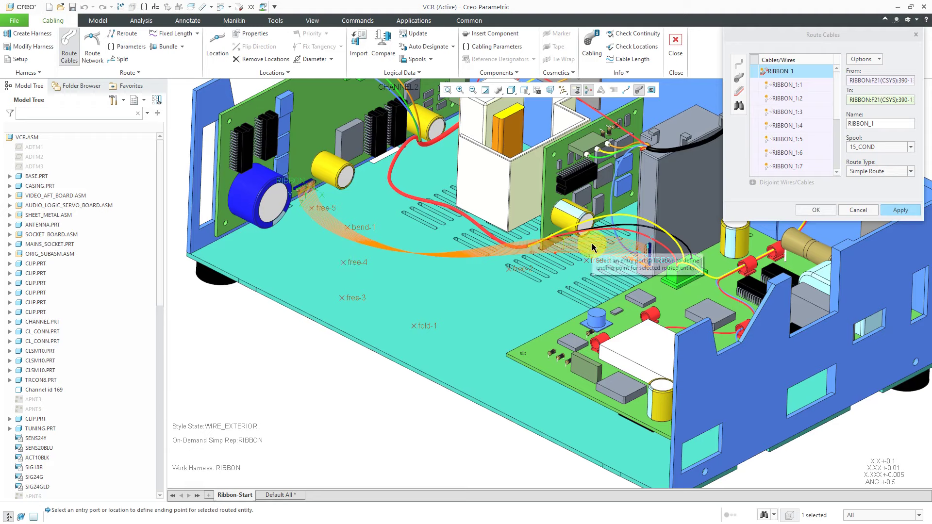
Step: Create the RIBBON_1 cable and display cables as center lines
left_click(817, 212)
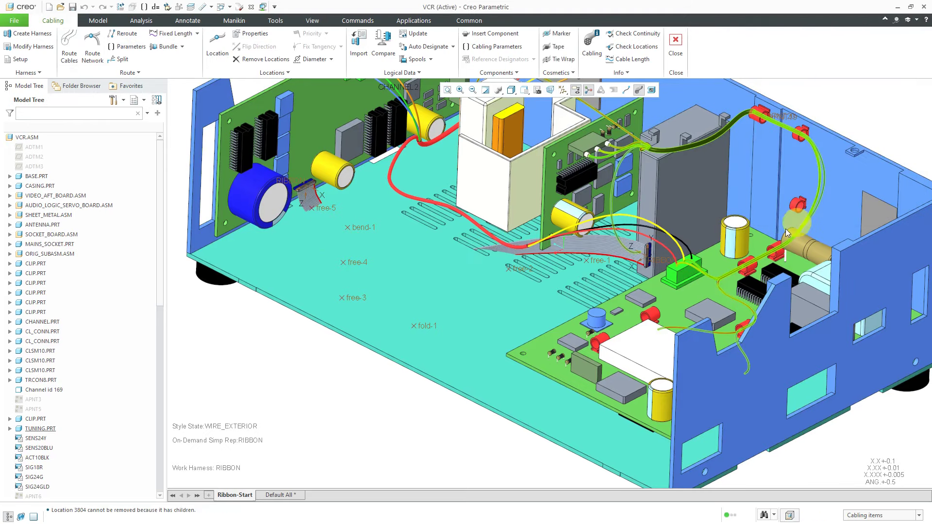
mouse_move(486, 339)
middle_mouse_down()
mouse_move(511, 319)
mouse_move(512, 336)
mouse_move(491, 339)
middle_mouse_up()
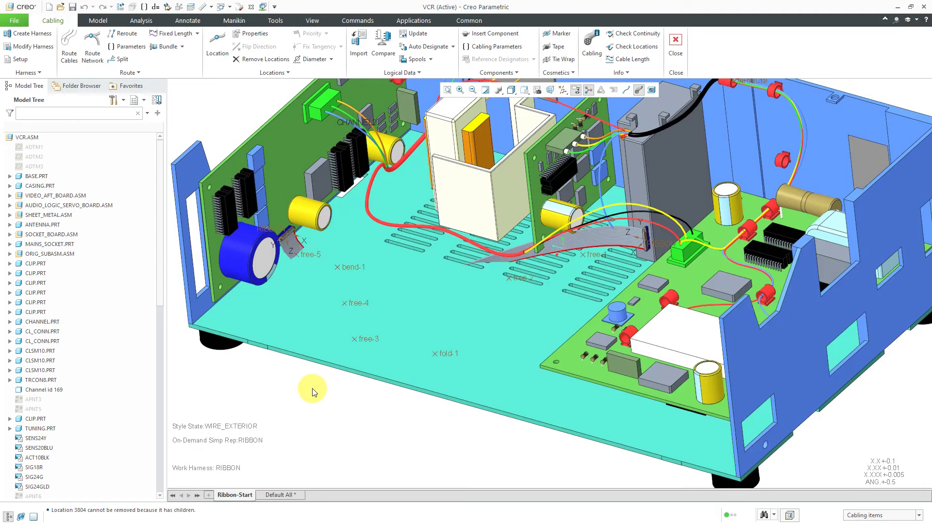
left_click(628, 91)
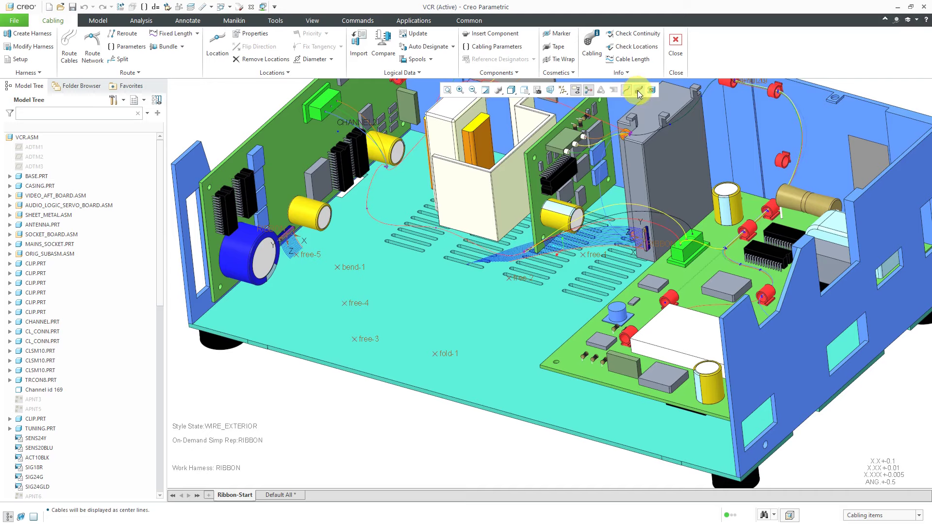
left_click(637, 90)
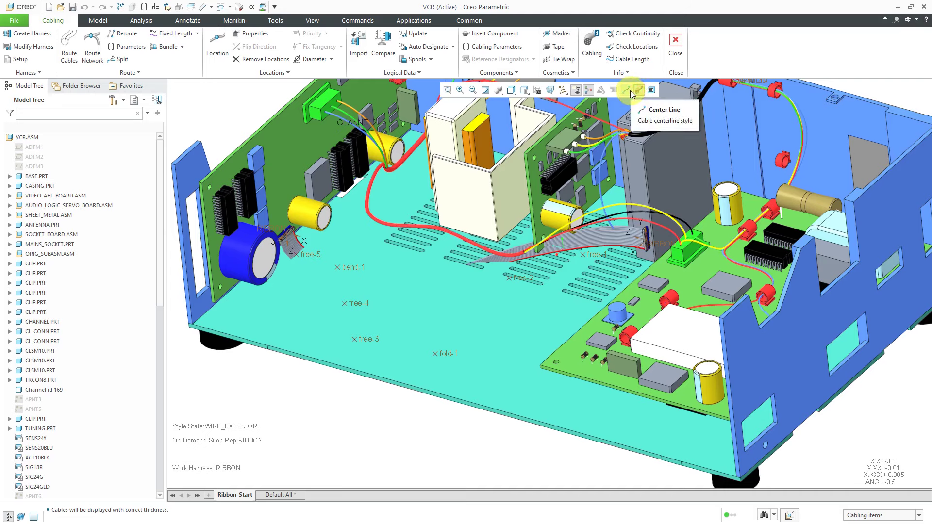
left_click(624, 91)
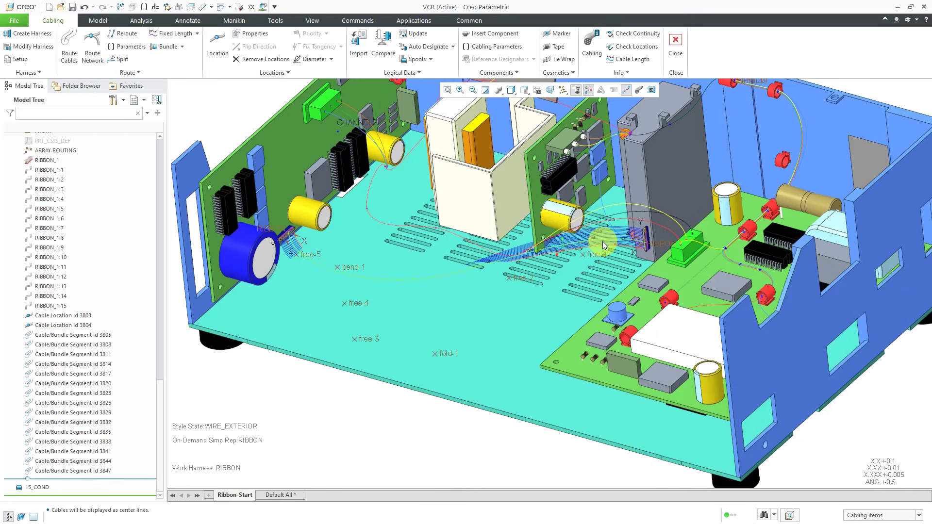
left_click(607, 238)
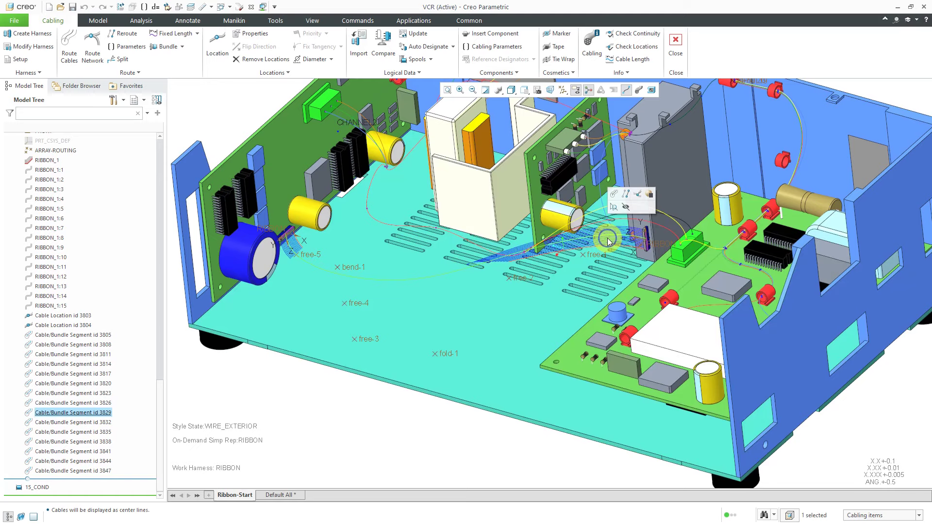
Step: Insert ribbon locations through fold-1, free-3, free-4, bend-1 and free-5
right_click(607, 238)
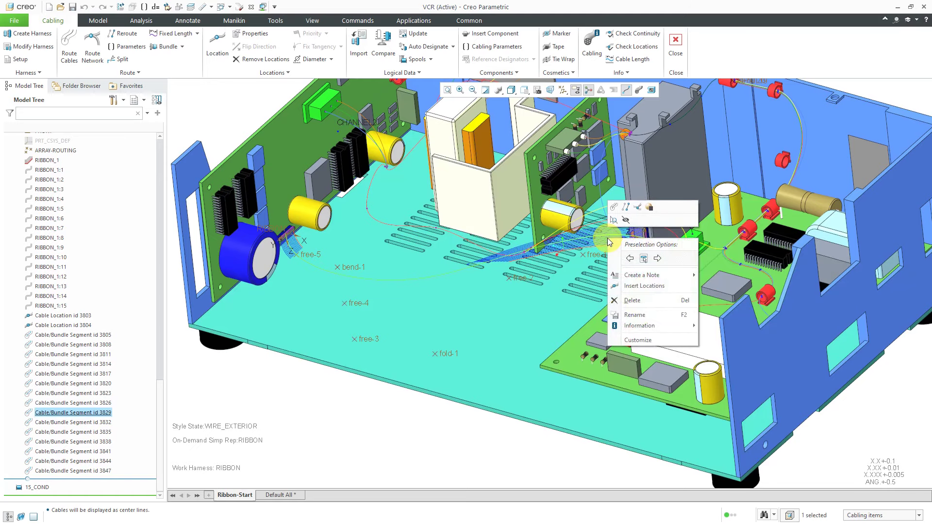
left_click(641, 286)
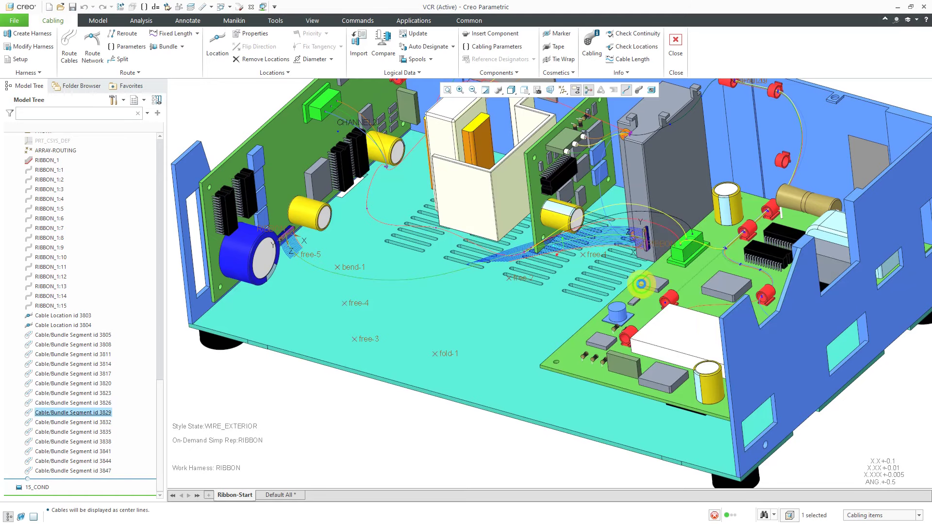
left_click(217, 46)
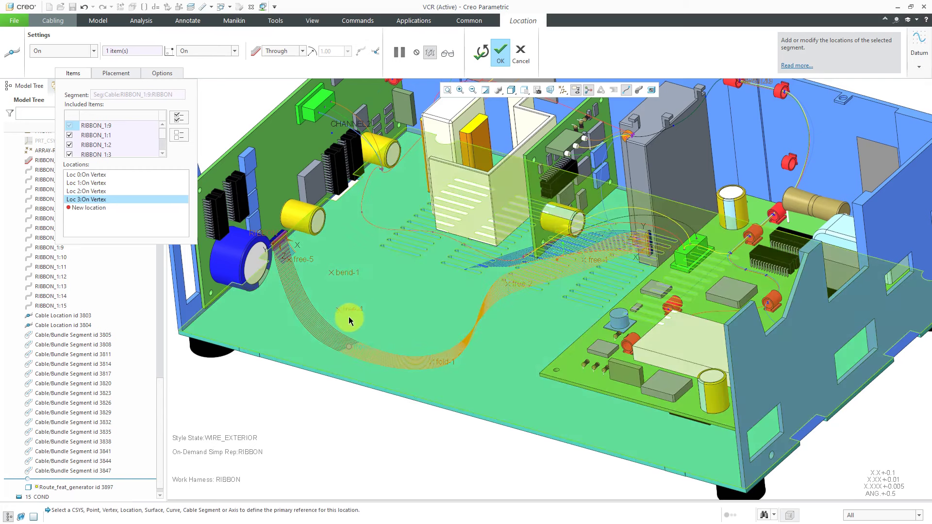
left_click(348, 312)
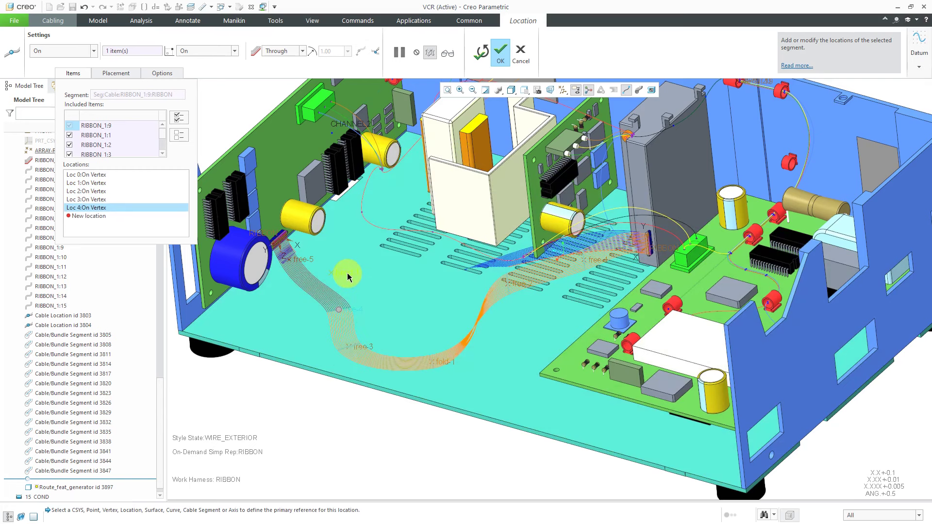
left_click(316, 268)
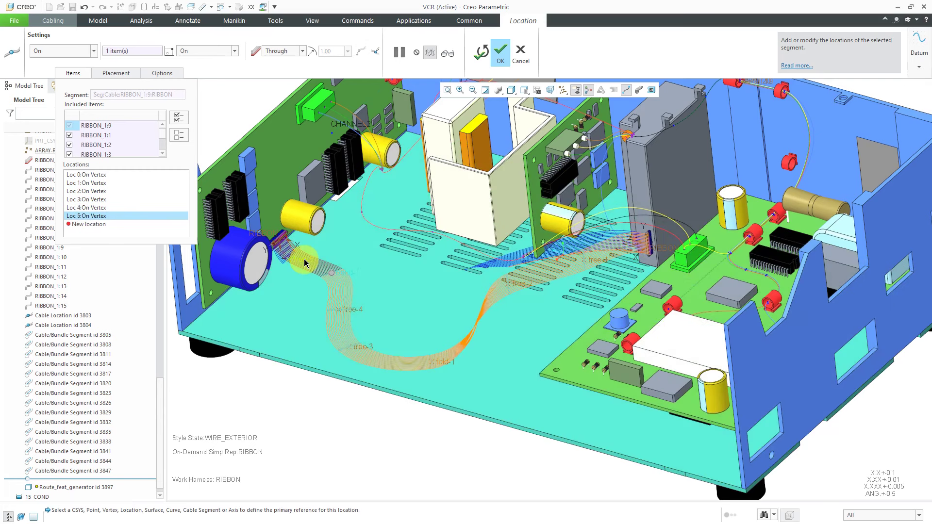
left_click(290, 260)
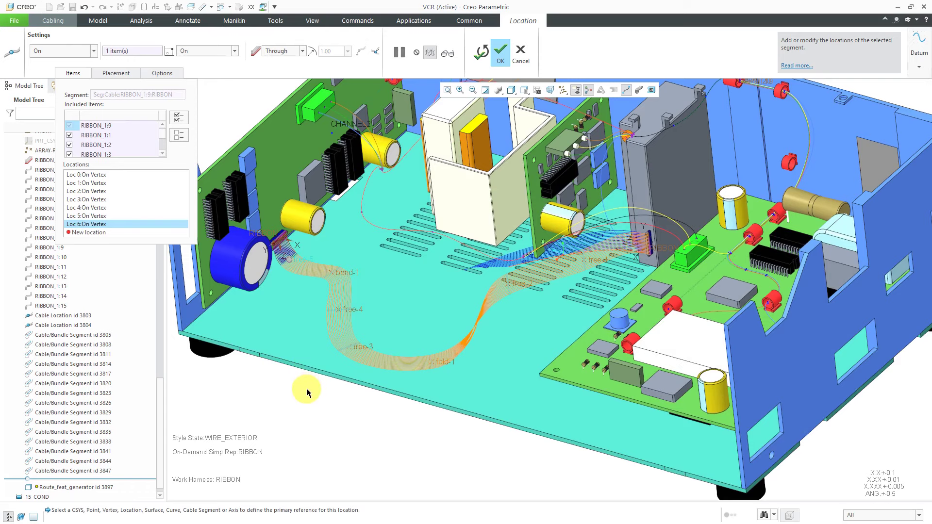
left_click(501, 53)
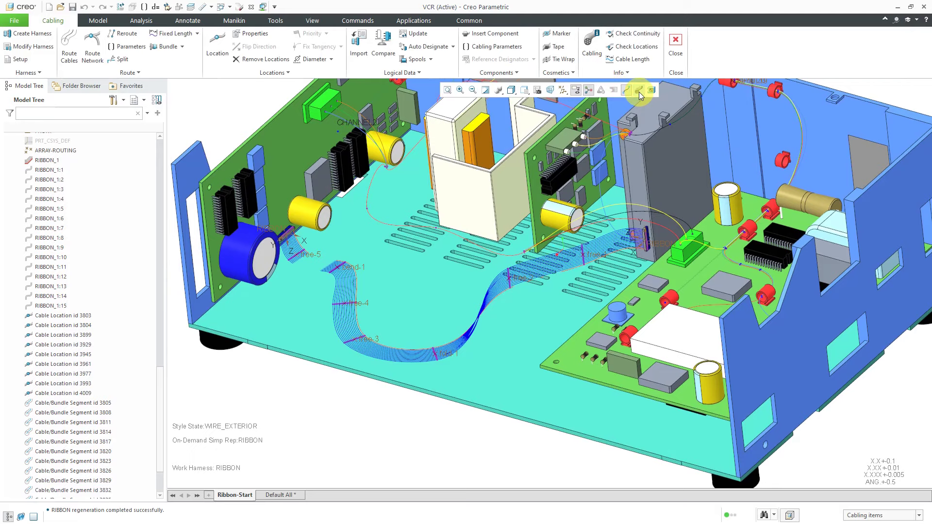
Step: Show cables at true thickness and select the ribbon segment near bend-1
left_click(638, 91)
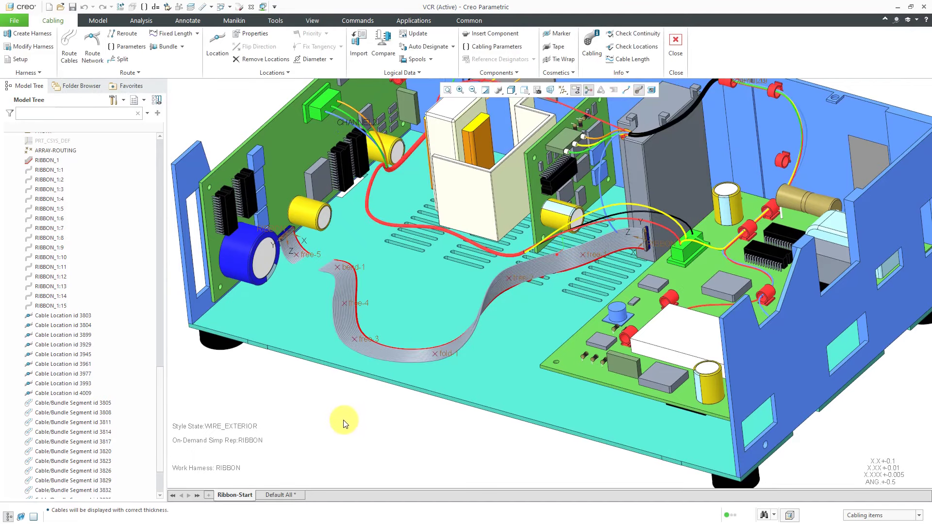
mouse_move(333, 388)
middle_mouse_down()
mouse_move(359, 379)
mouse_move(333, 385)
middle_mouse_up()
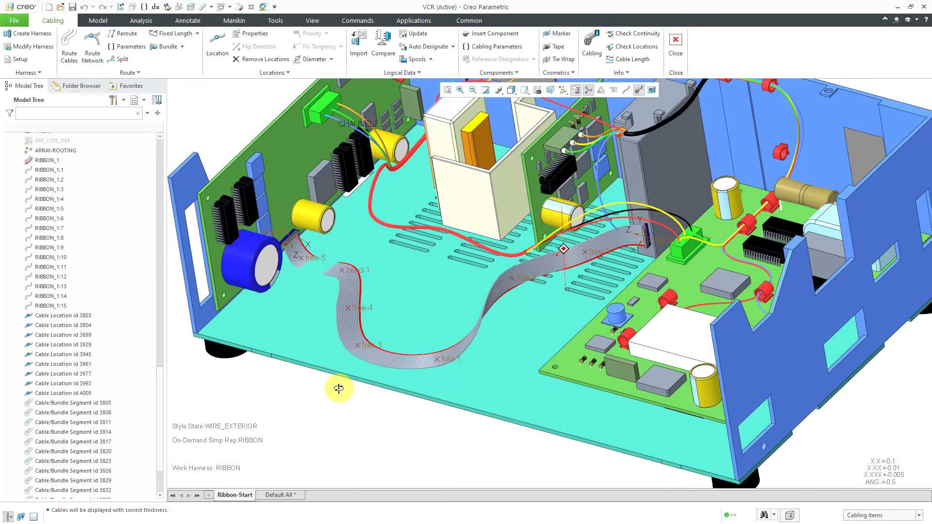
scroll(335, 276, "up", 5)
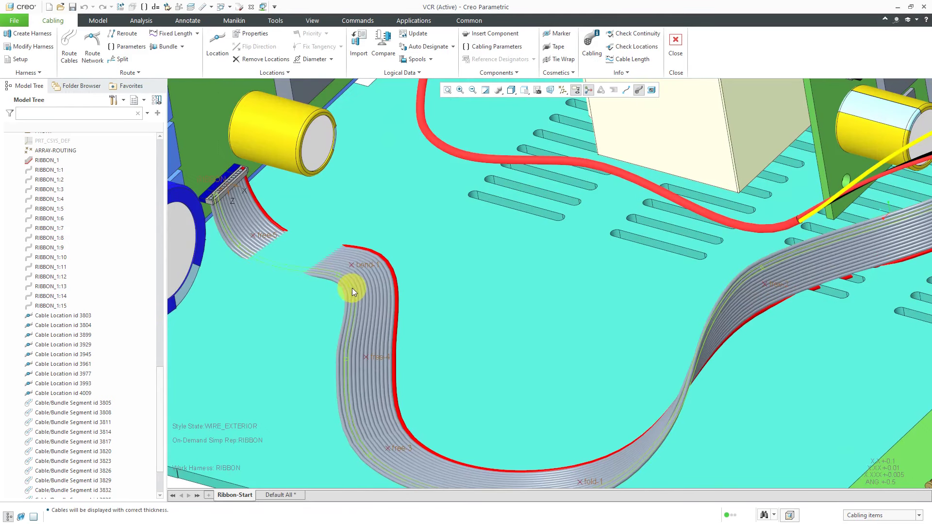
left_click(366, 293)
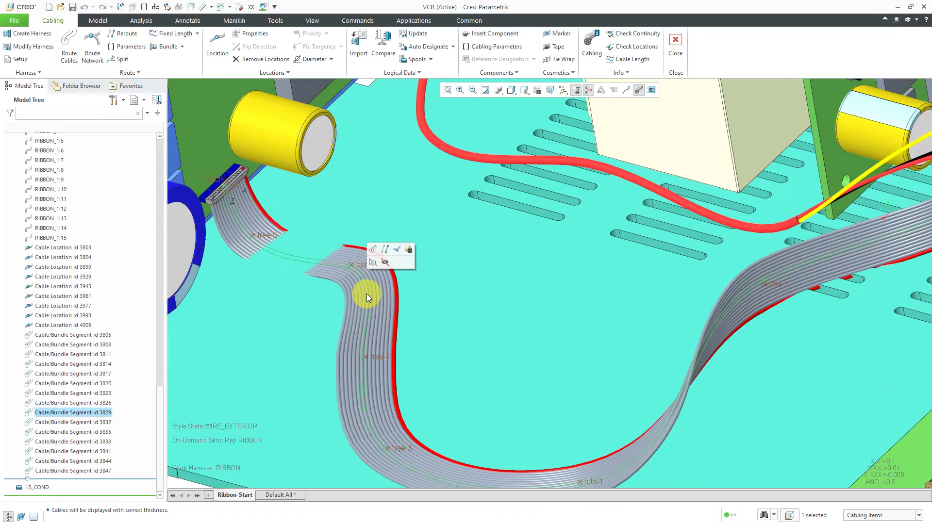
Step: Open the ribbon segment's location list and select Loc 6 at bend-1
left_click(397, 248)
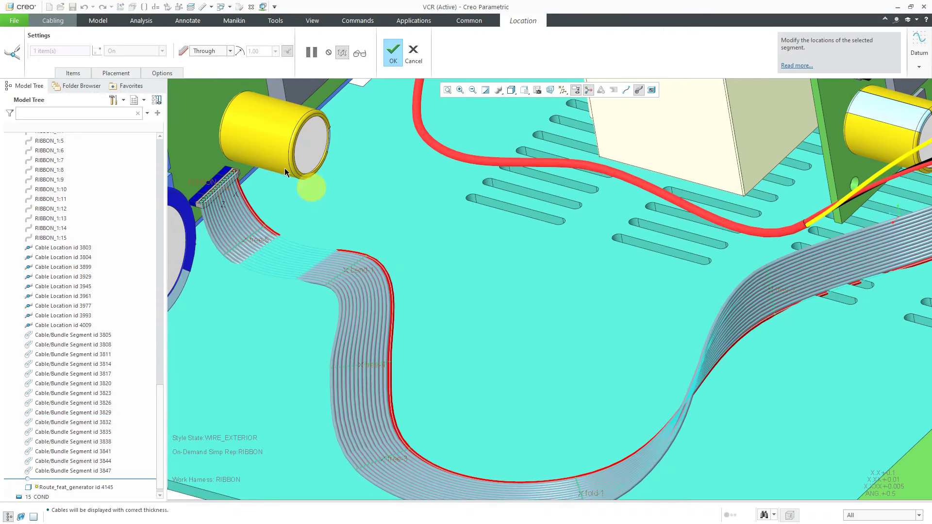
left_click(72, 72)
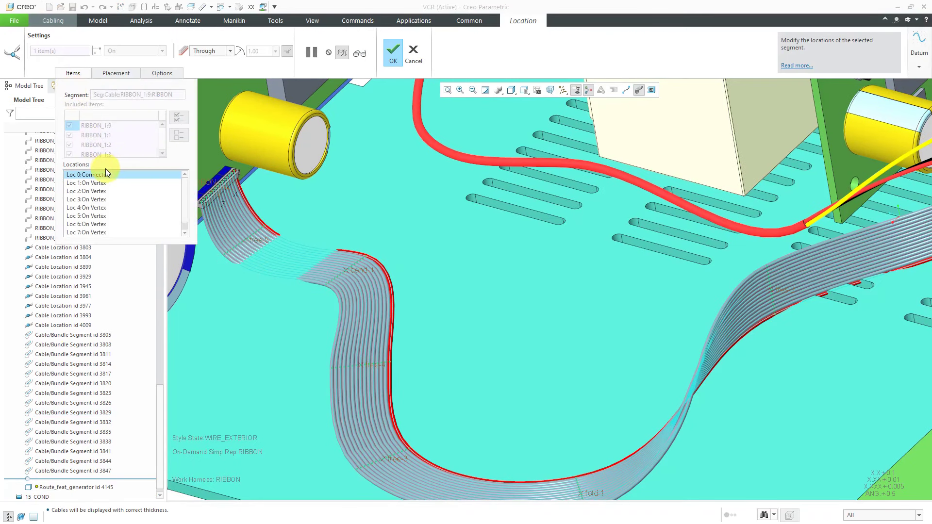
left_click(97, 216)
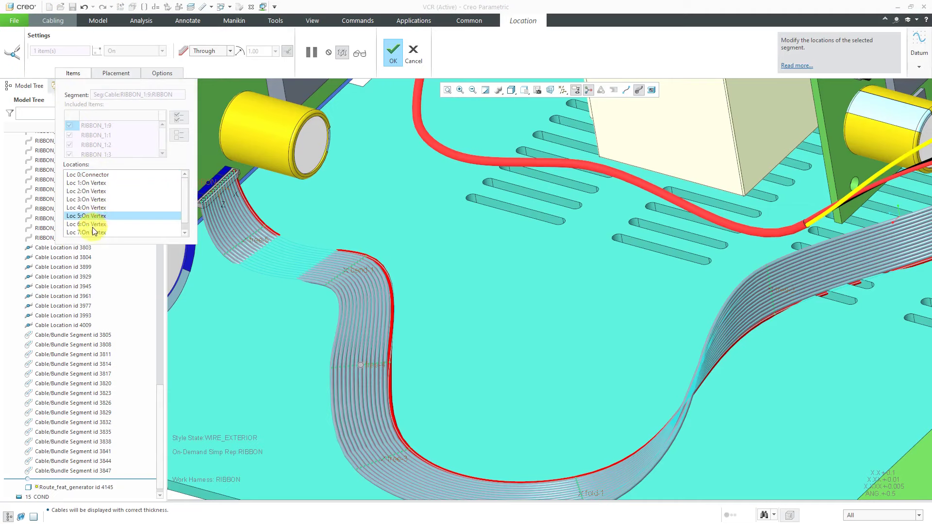
left_click(93, 225)
left_click(238, 256)
left_click(348, 270)
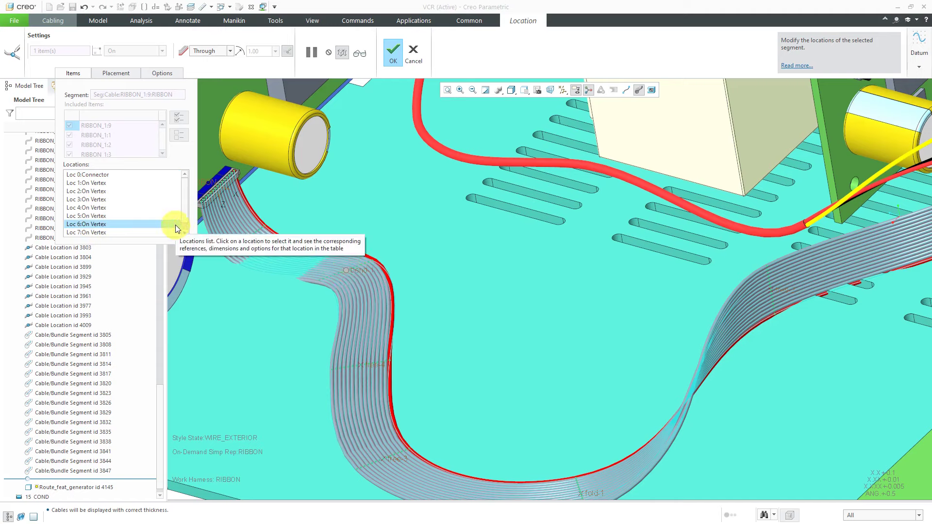
Step: Change Loc 6 from Through to Bend with radius 2 and apply
left_click(230, 51)
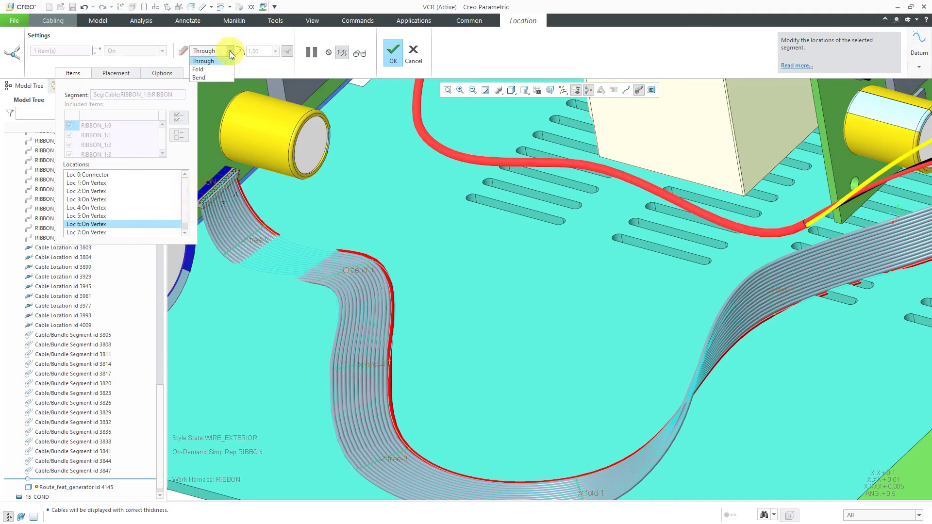
left_click(220, 78)
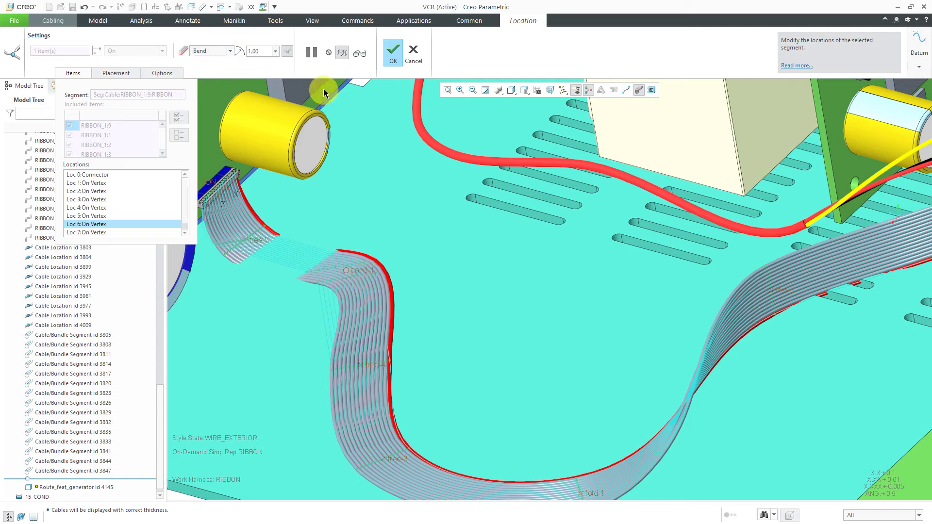
left_click(262, 52)
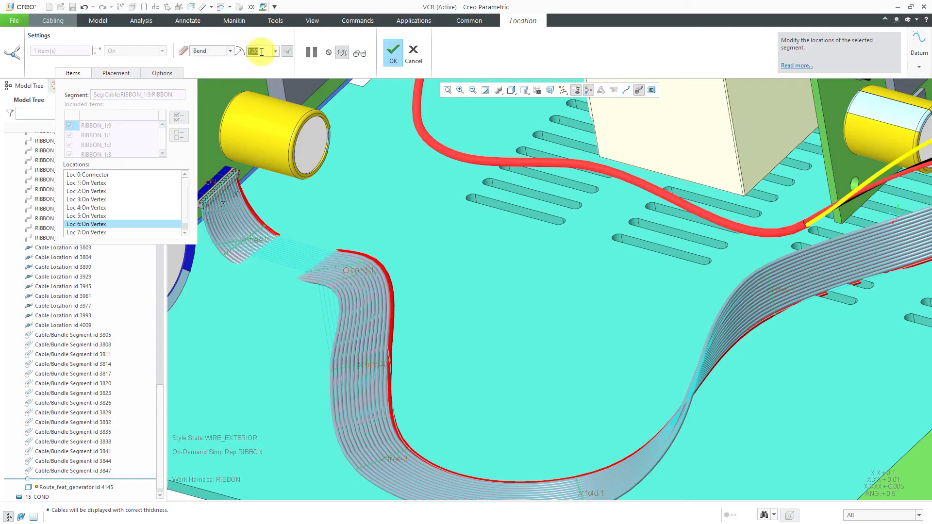
type("2")
key("Return")
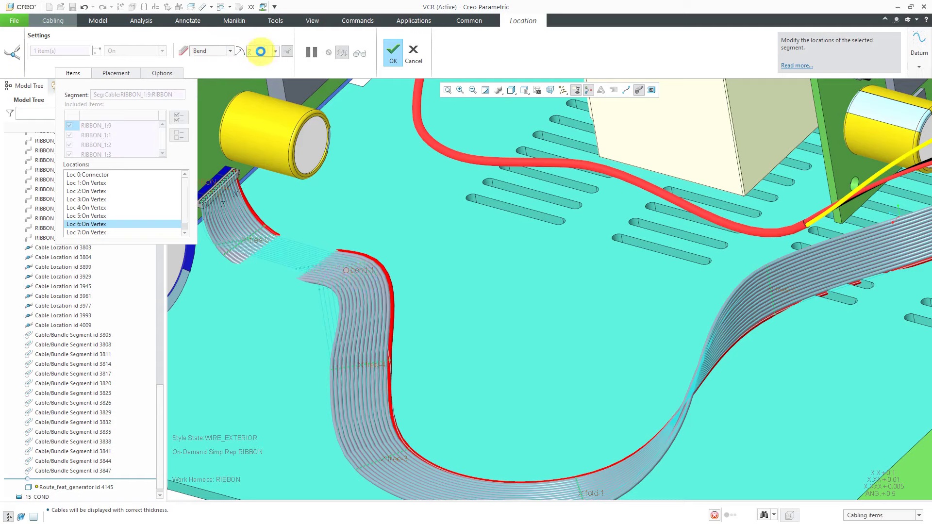
left_click(393, 53)
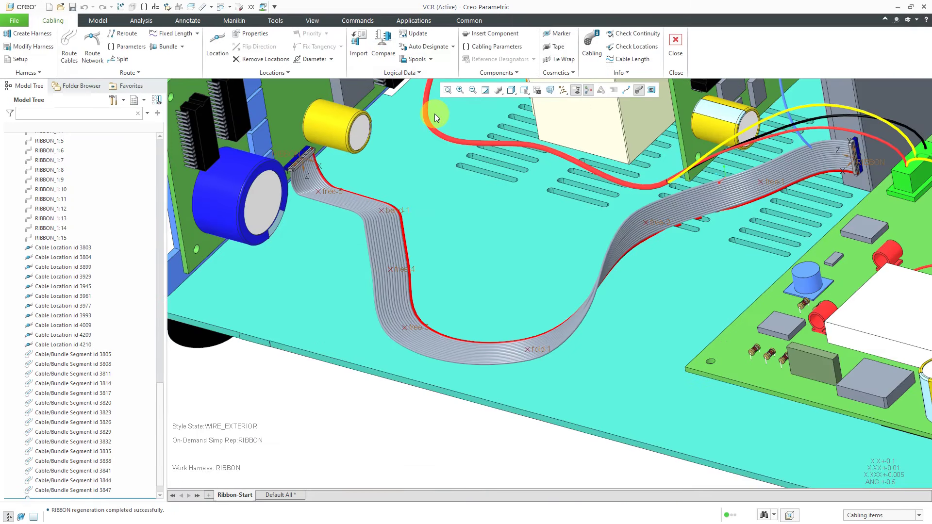
Step: Reopen location editing for the RIBBON_1 segment, zoomed in on its lower turn near fold-1
middle_click_drag(353, 408, 381, 357)
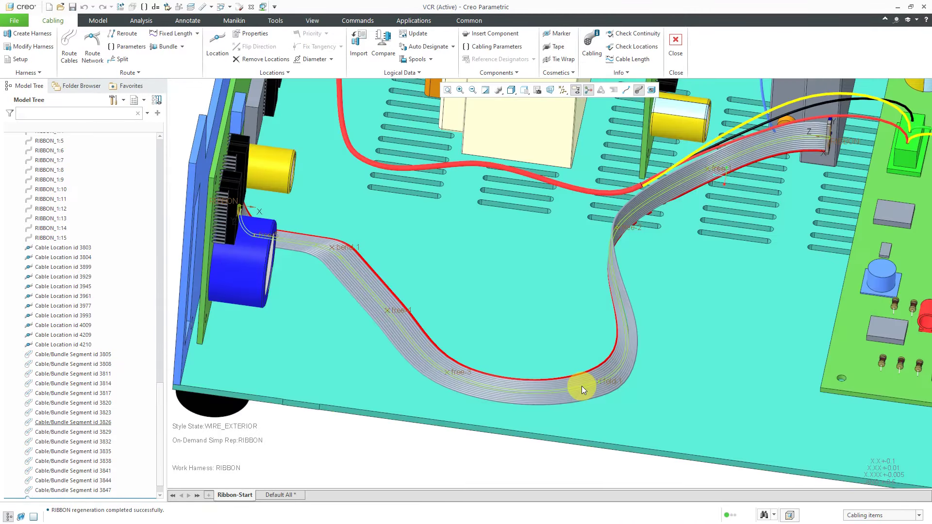
left_click(583, 388)
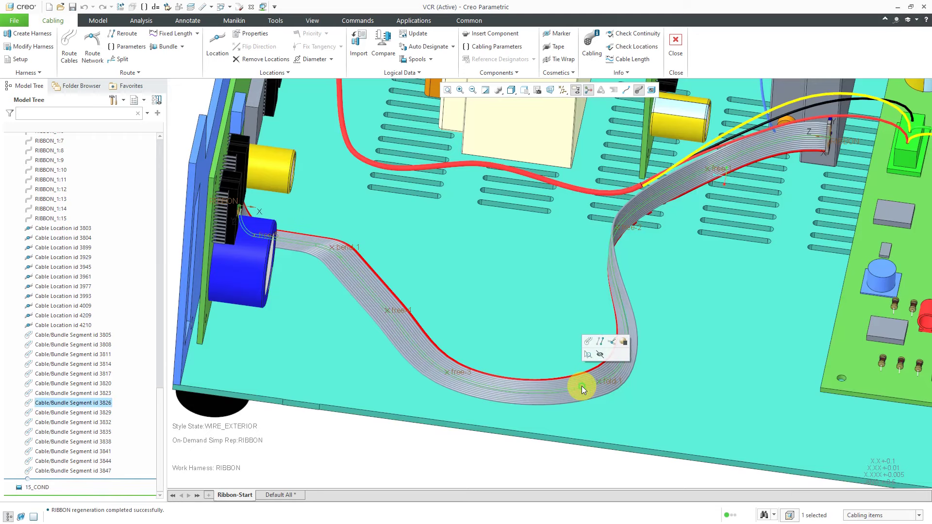
left_click(611, 340)
scroll(619, 401, "up", 5)
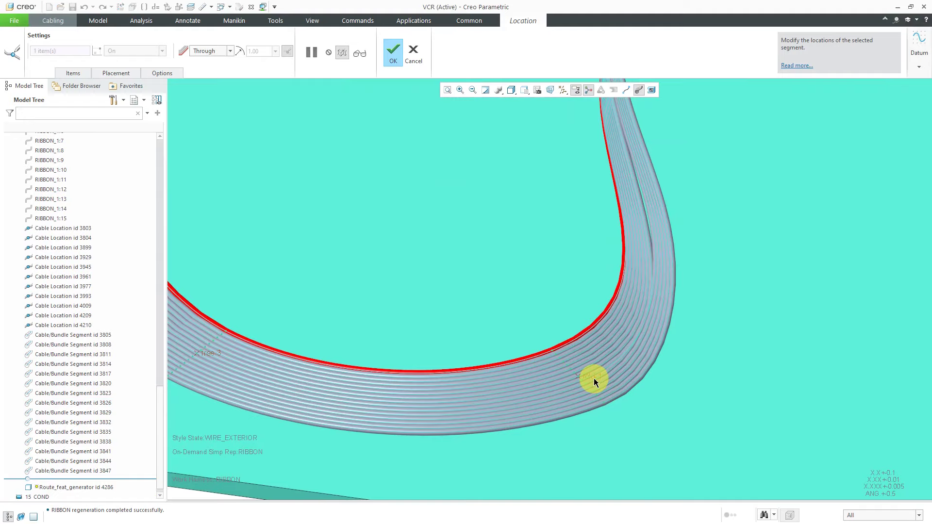
Step: Change Loc 3 at fold-1 from a through point to a Fold
left_click(70, 72)
left_click(102, 200)
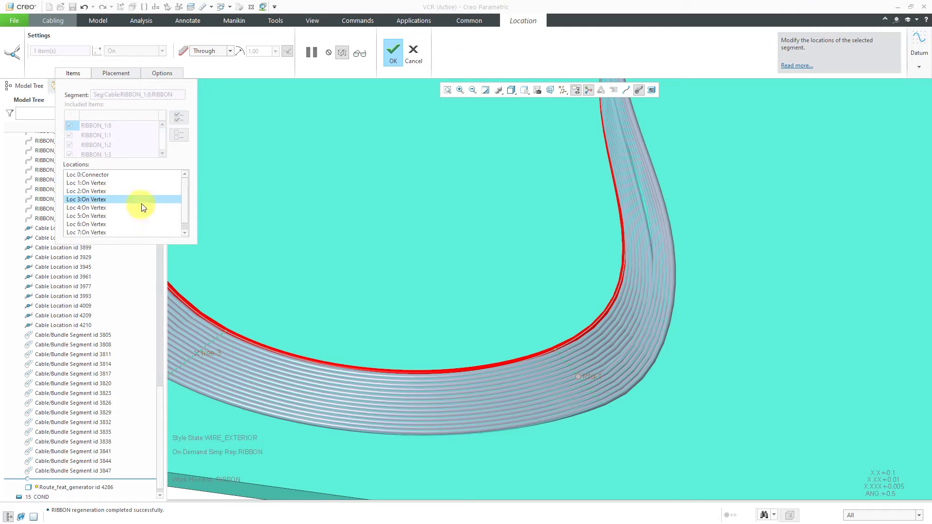
left_click(230, 51)
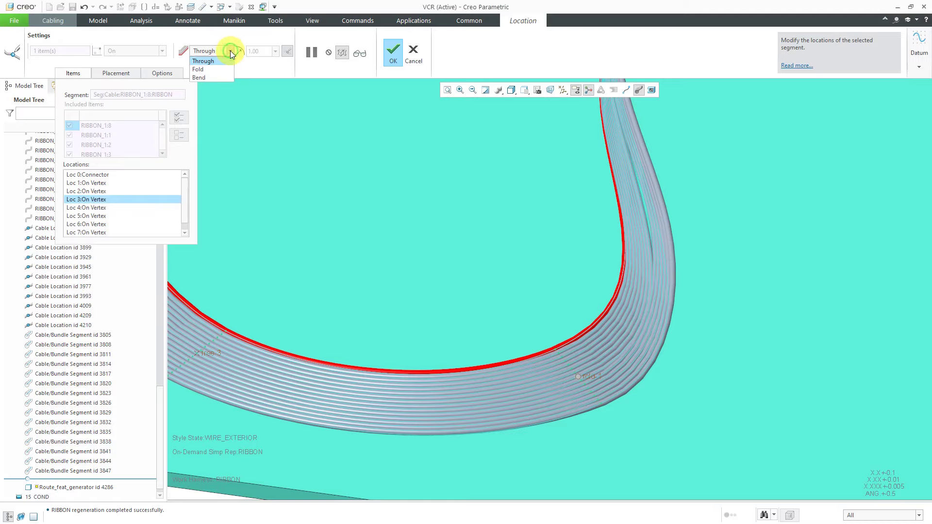
left_click(220, 70)
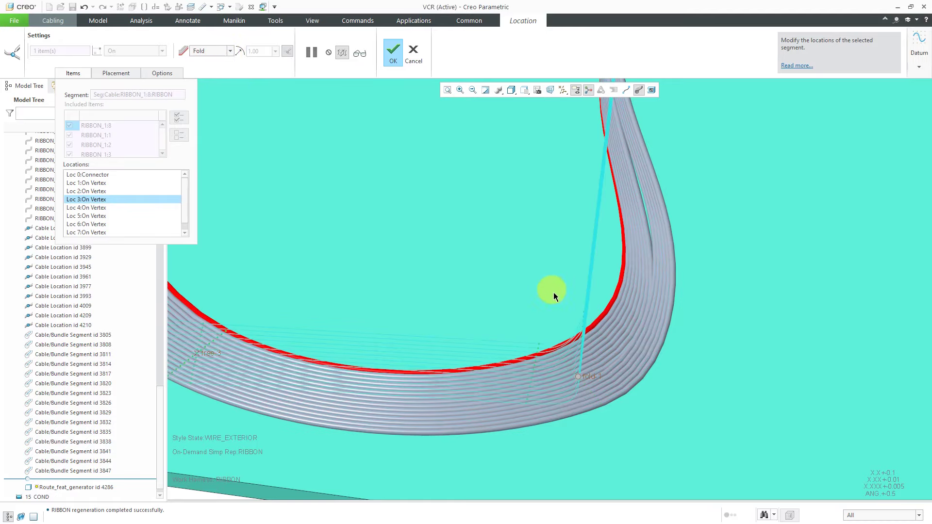
Step: Preview the fold, confirm the change to RIBBON_1, and inspect the folded cable
scroll(573, 311, "down", 5)
mouse_move(566, 309)
middle_mouse_down()
mouse_move(589, 316)
mouse_move(568, 319)
middle_mouse_up()
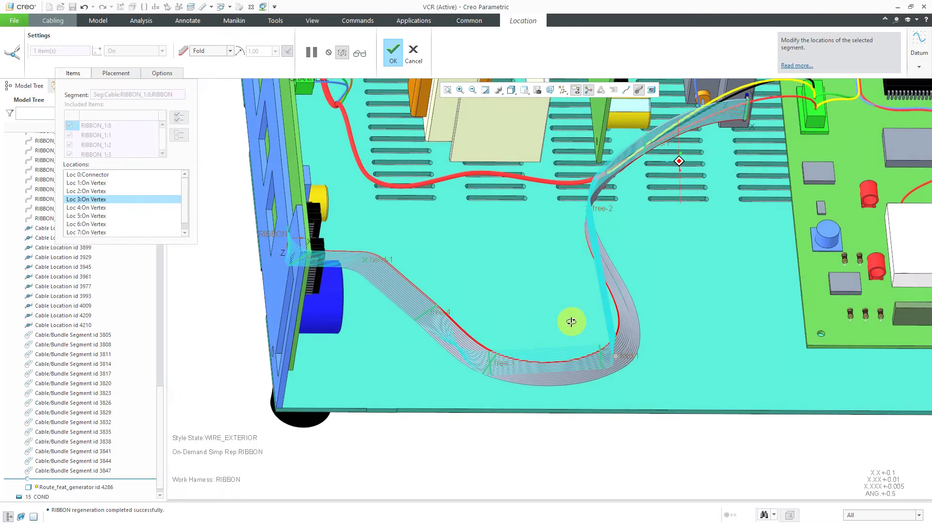
left_click(393, 52)
middle_click_drag(558, 424, 528, 418)
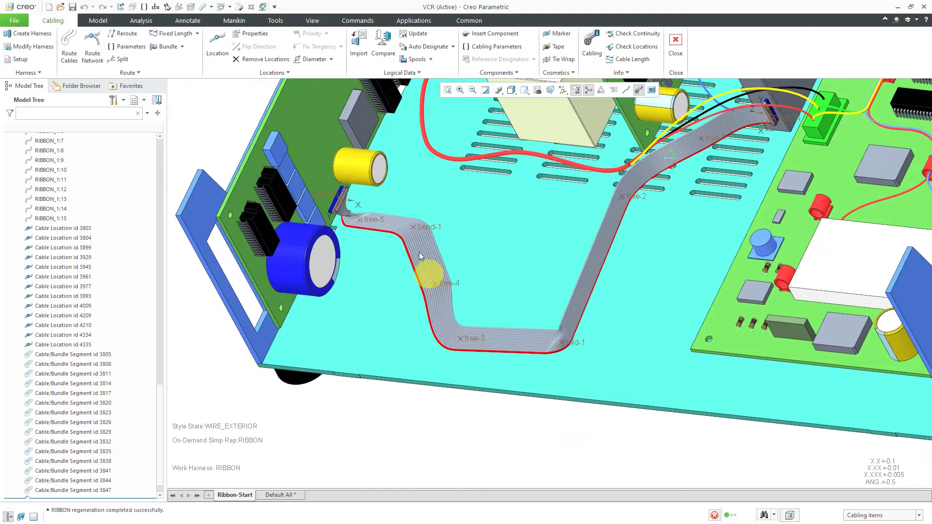
scroll(345, 215, "down", 6)
scroll(308, 198, "up", 6)
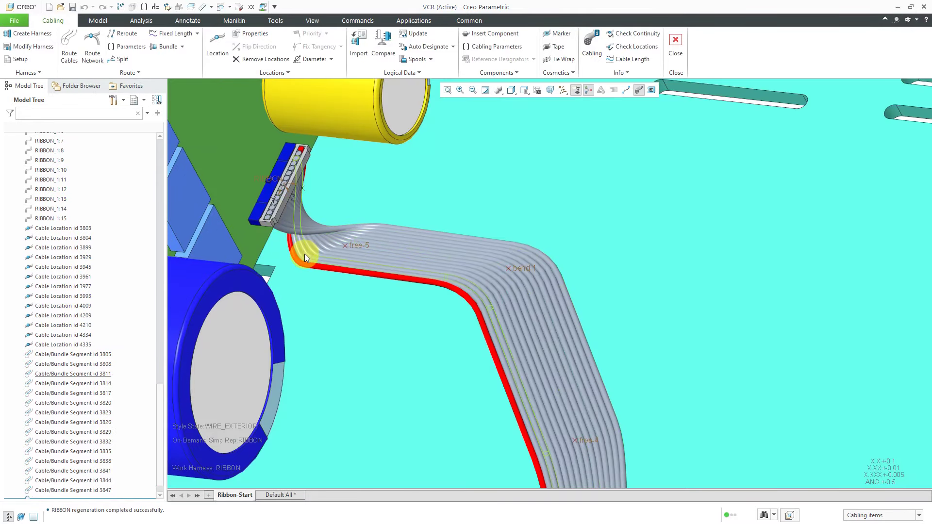
scroll(296, 200, "up", 2)
middle_click_drag(459, 376, 469, 360)
scroll(619, 194, "down", 3)
mouse_move(601, 214)
middle_mouse_down()
mouse_move(601, 223)
mouse_move(626, 223)
mouse_move(614, 236)
middle_mouse_up()
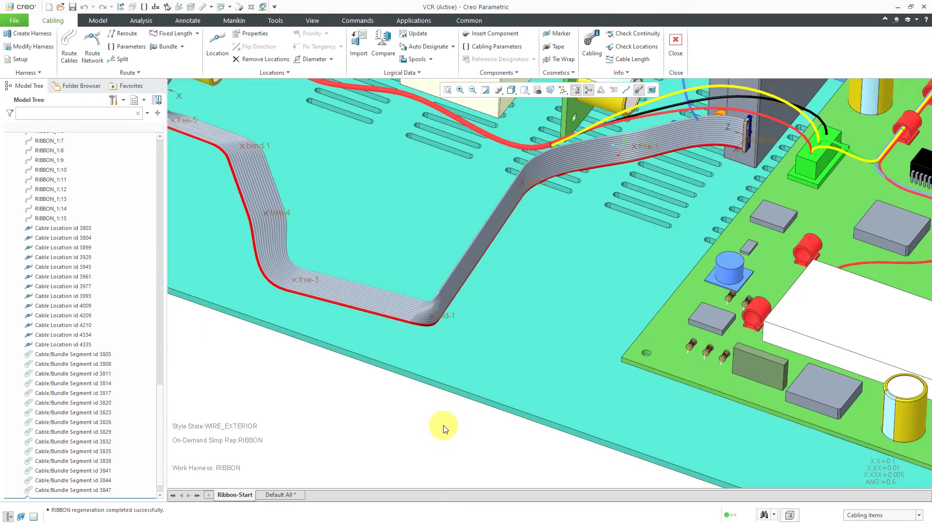